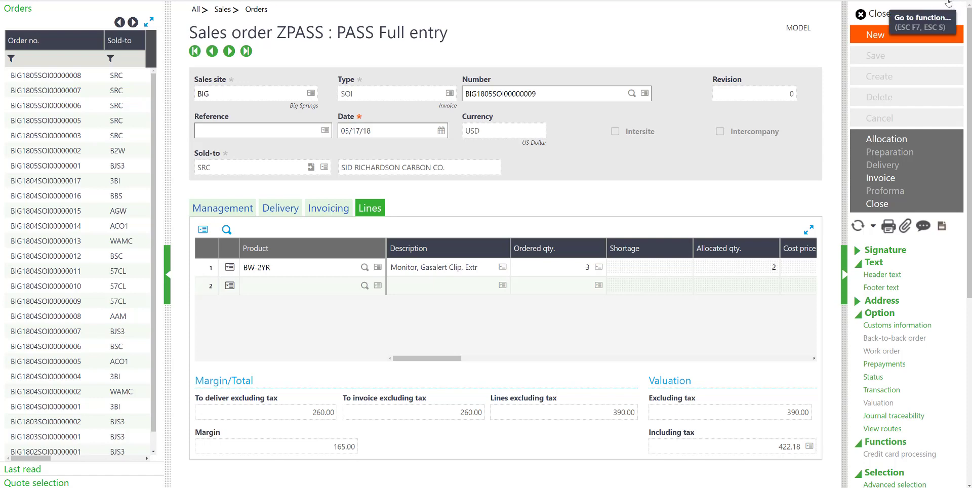
Step: Start a new sales order and enter SRC as the sold-to customer
click(869, 41)
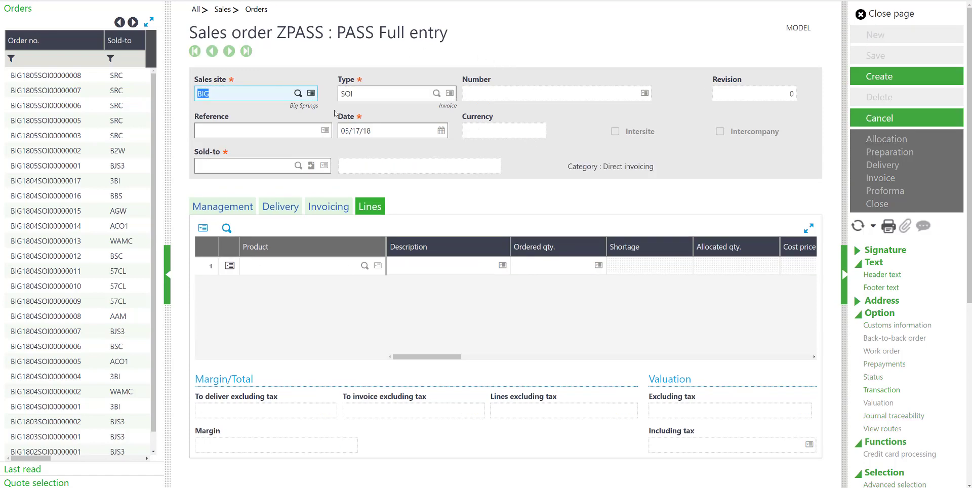
click(247, 169)
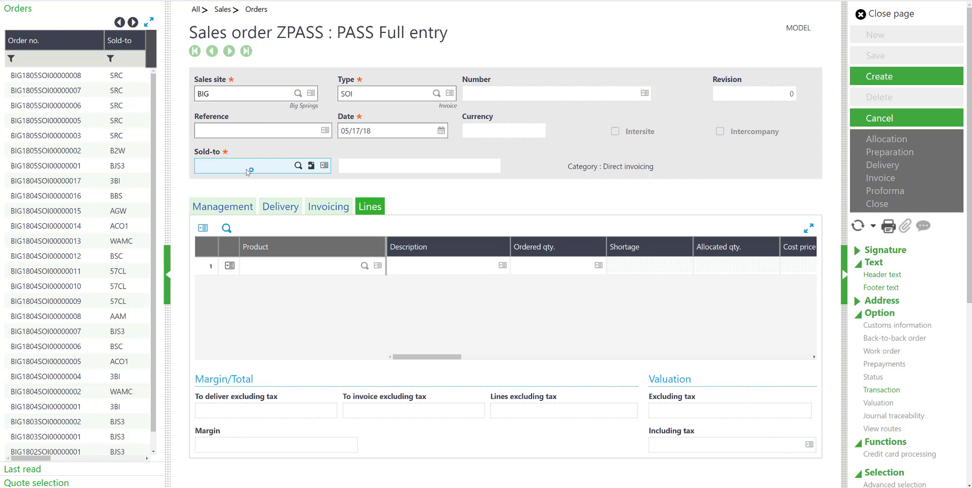
text(src)
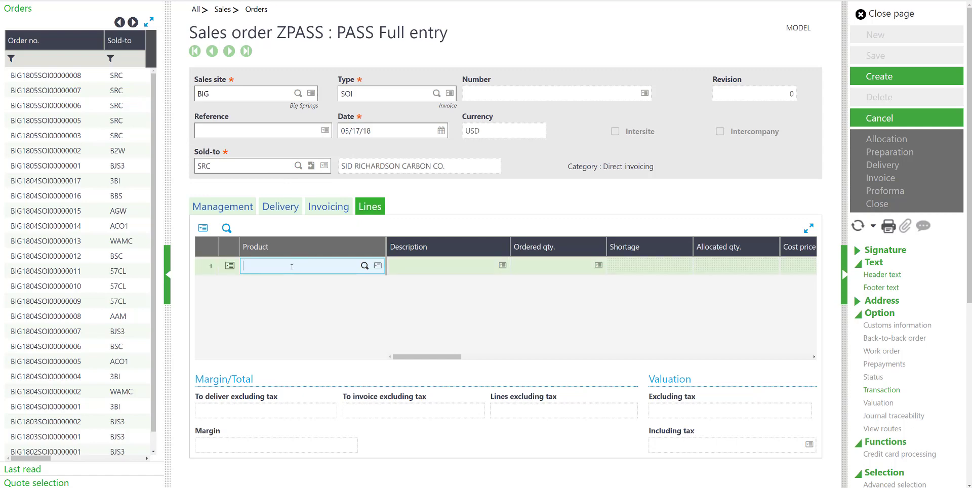
Step: Add product BW-2YR with an ordered quantity of 3 on the first line and create the sales order
text(bw-2yr)
key(Tab)
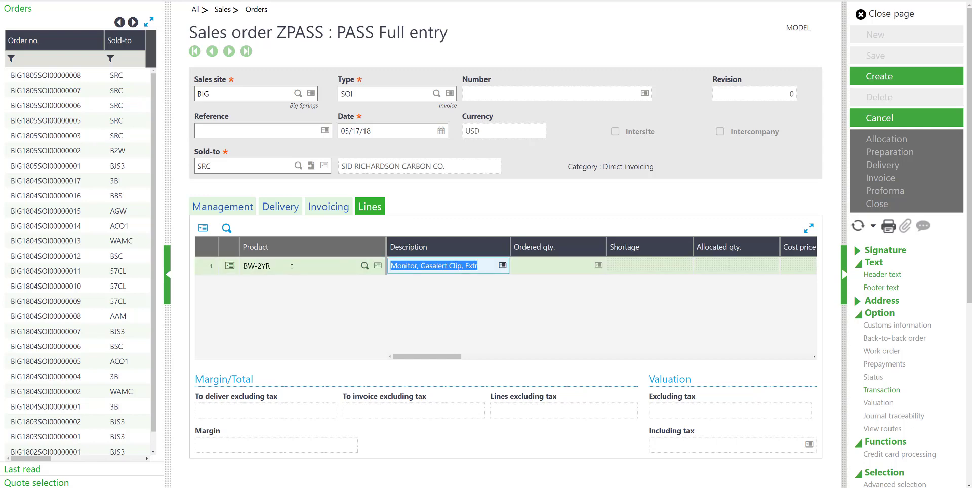
key(Tab)
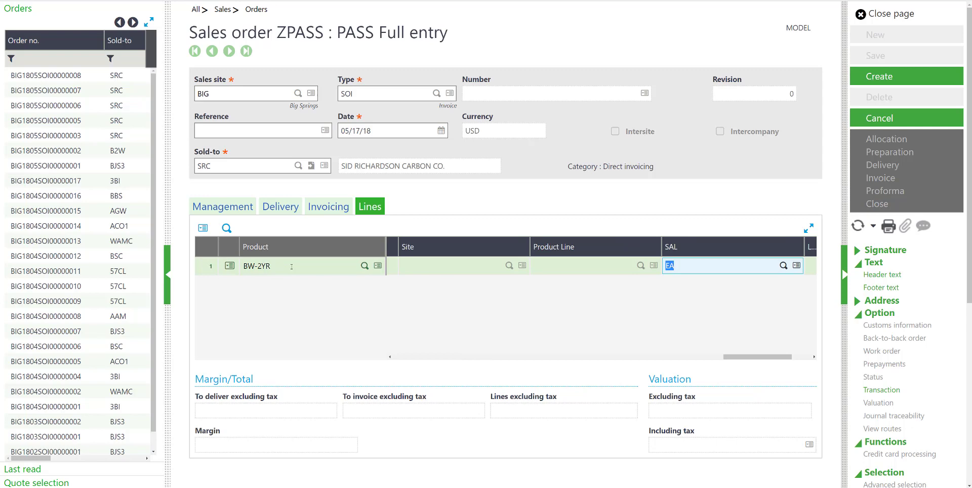
key(Tab)
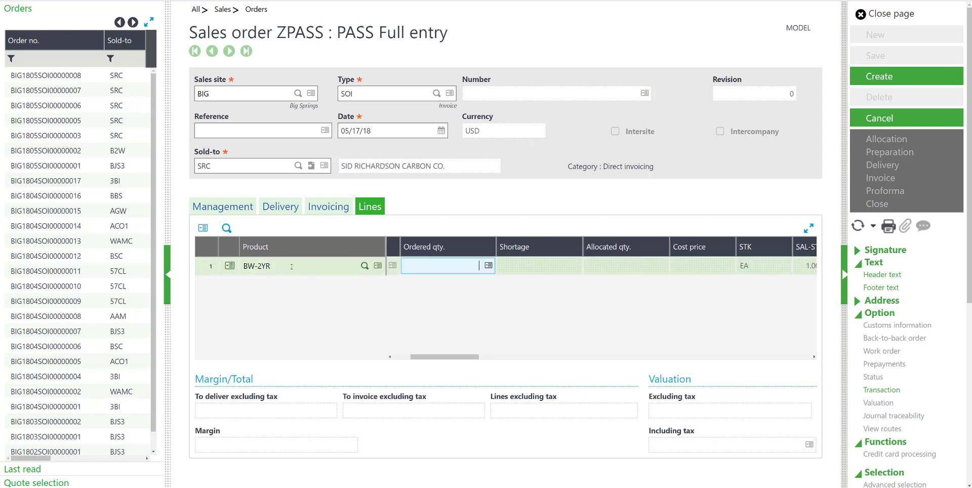
text(1)
key(Tab)
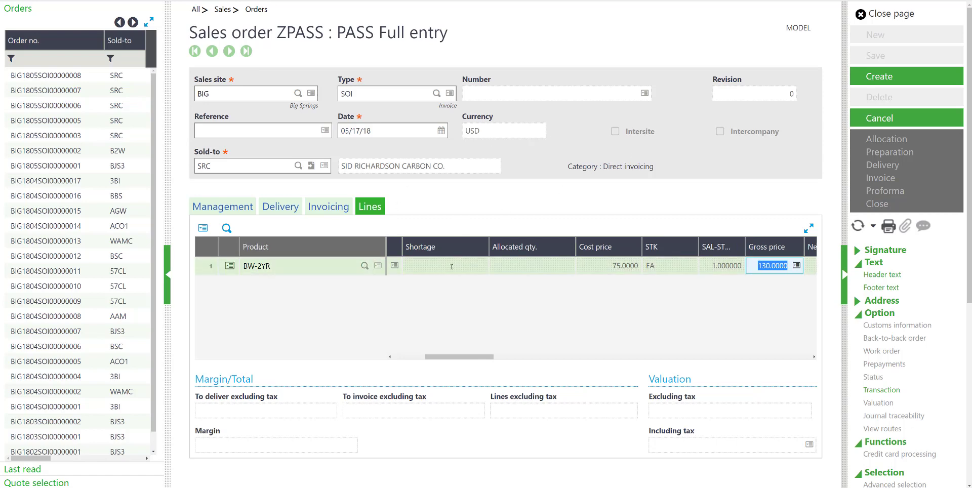
drag(451, 356, 431, 361)
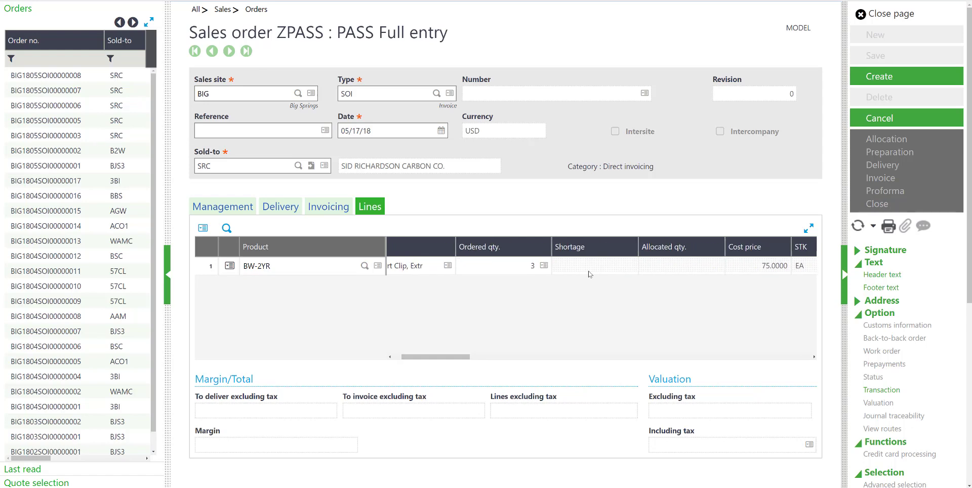
click(875, 77)
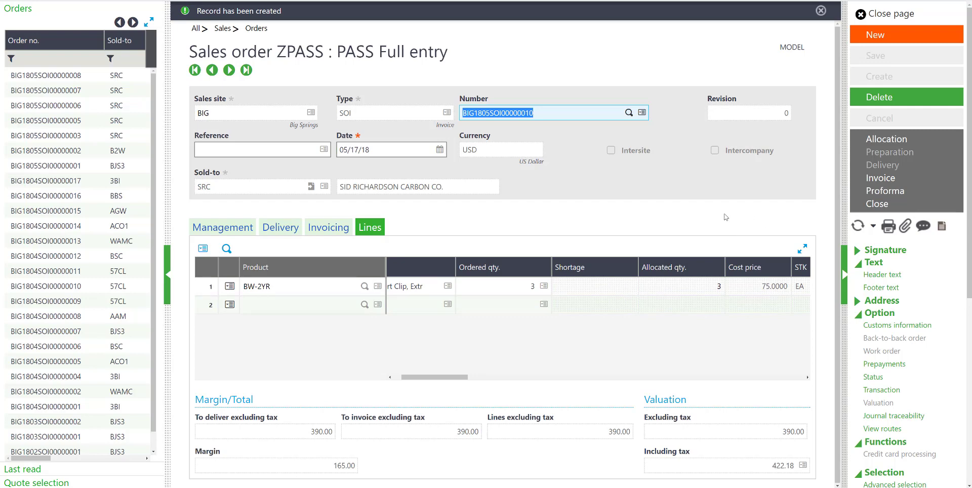
Step: Manually set the BW-2YR line's allocated quantity to 1 and save it, creating a shortage for the rest
click(230, 287)
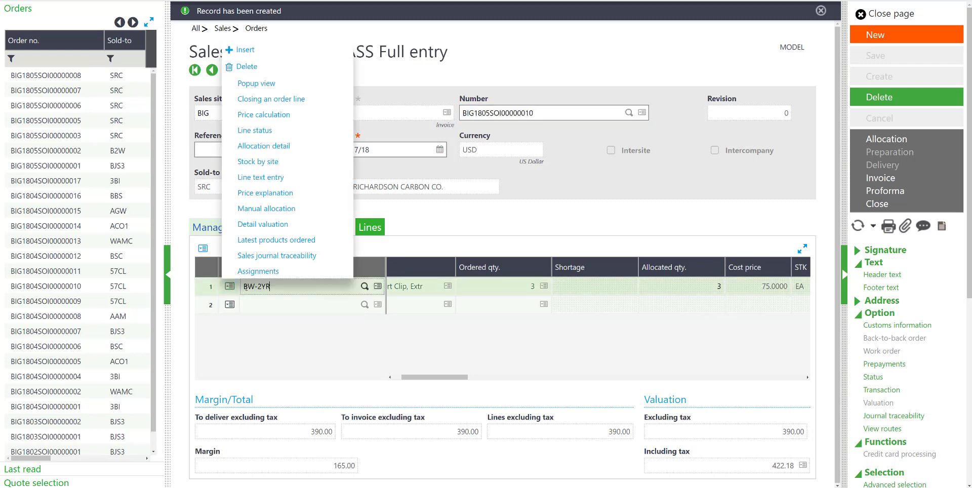
click(273, 213)
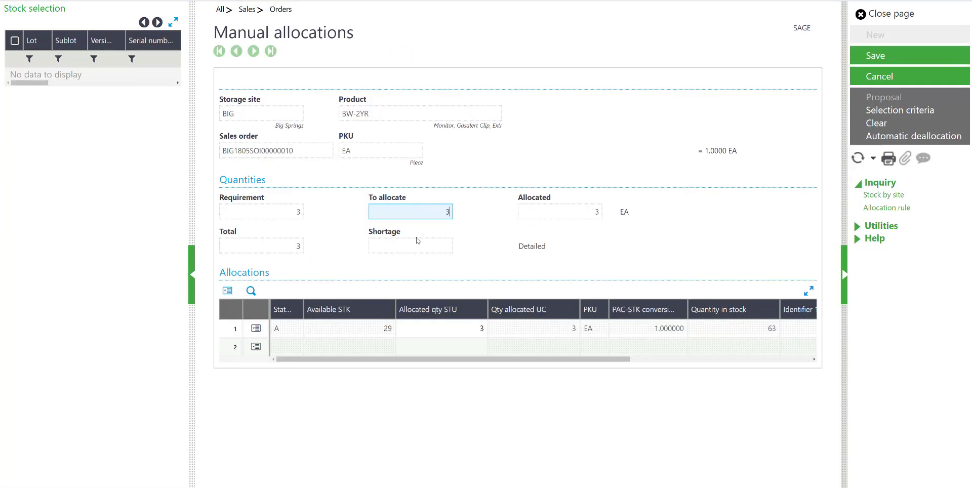
click(478, 330)
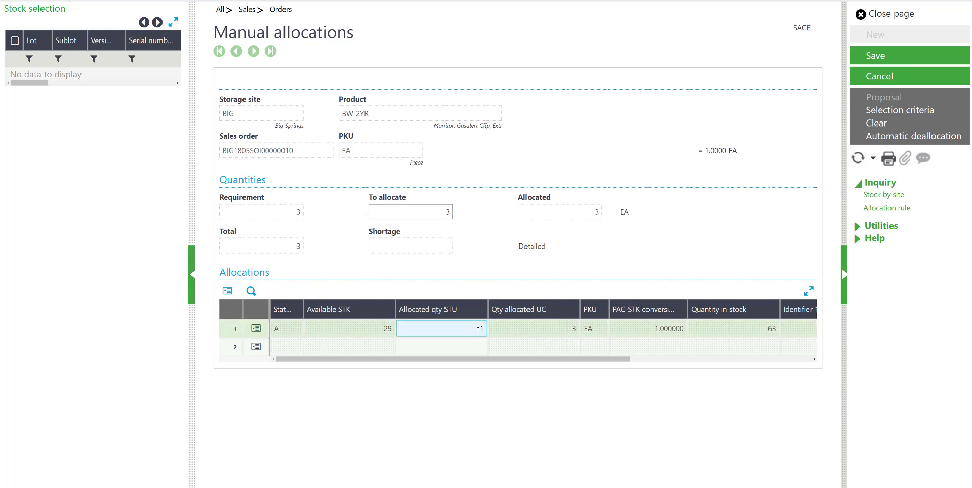
key(Tab)
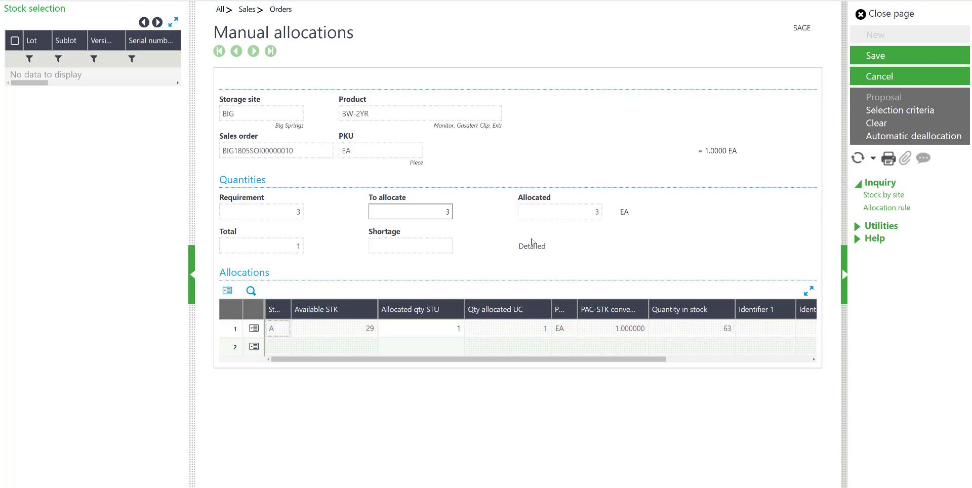
click(876, 59)
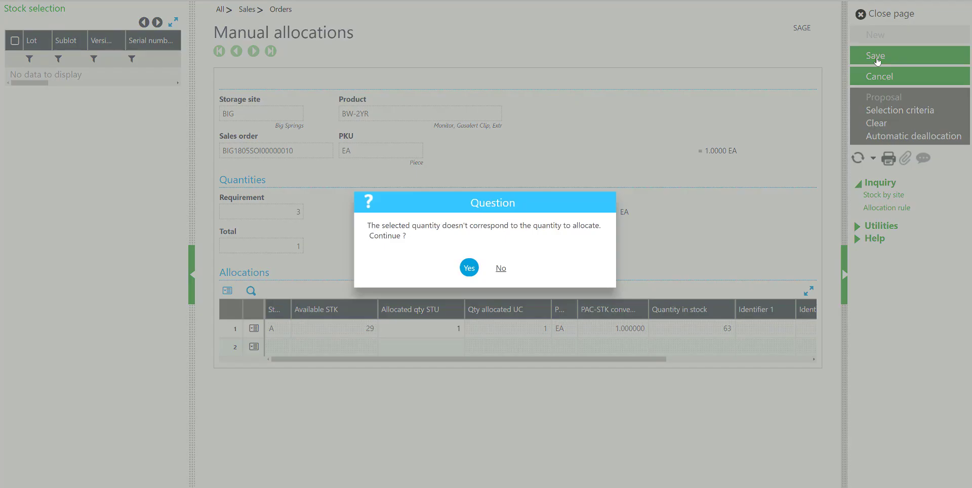
click(469, 268)
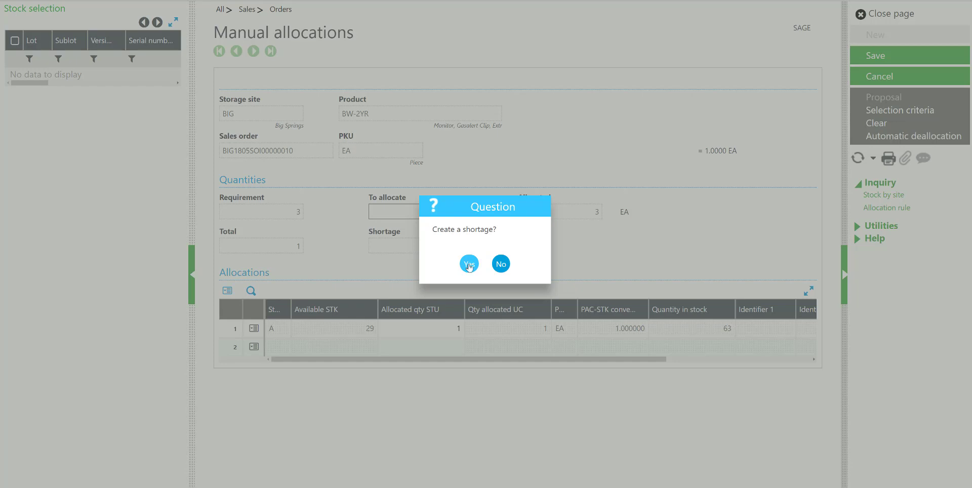
click(469, 264)
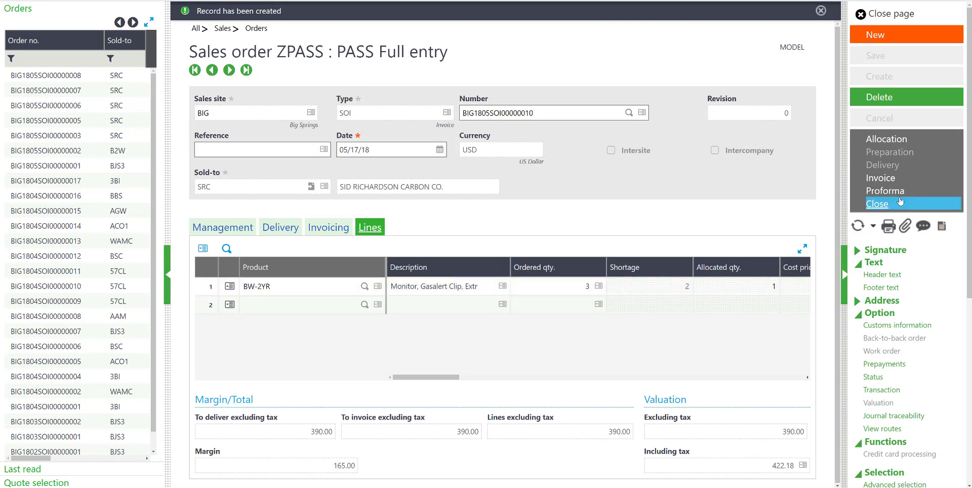
Step: Invoice the allocated quantity with the ALL Full entry invoice transaction, review the invoice line's details, and return to the order
click(881, 178)
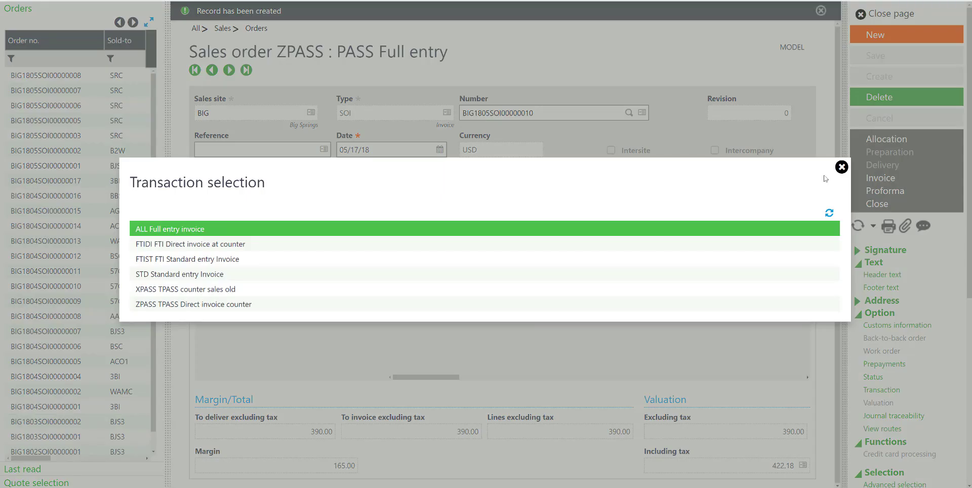
click(181, 230)
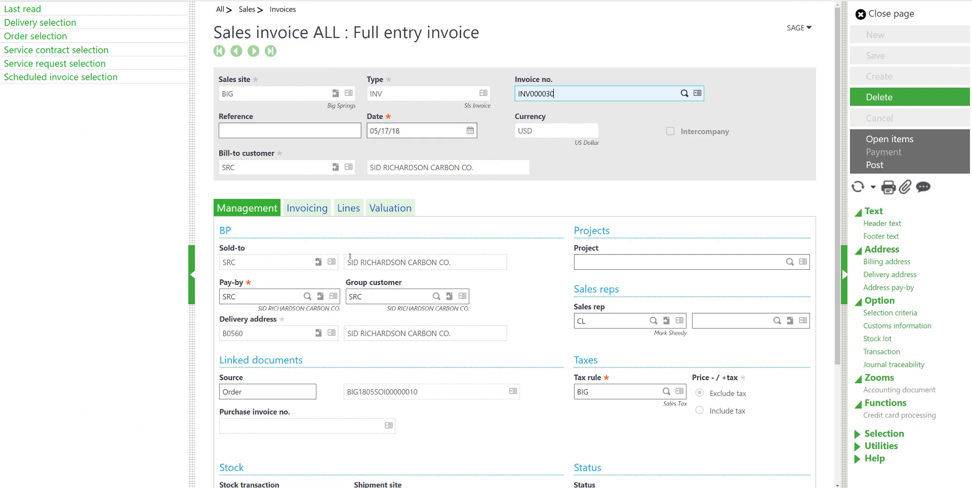
click(356, 209)
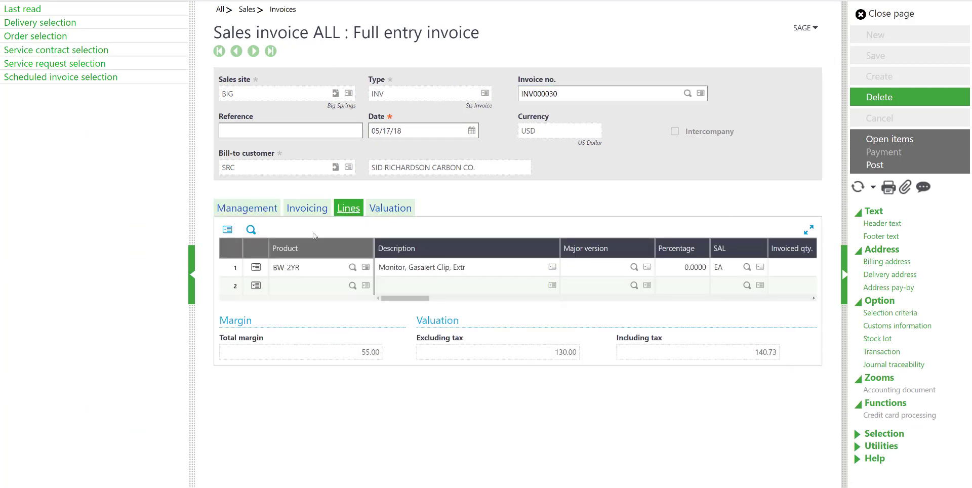
click(253, 267)
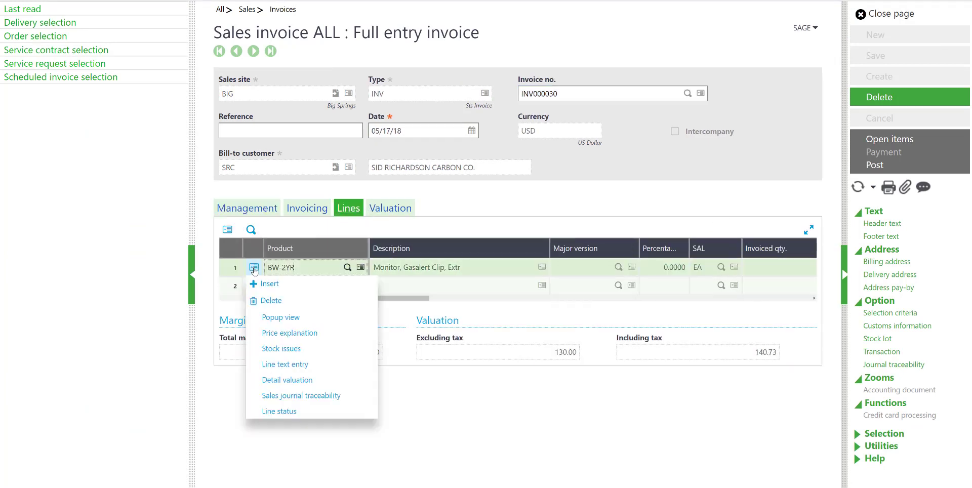
click(276, 319)
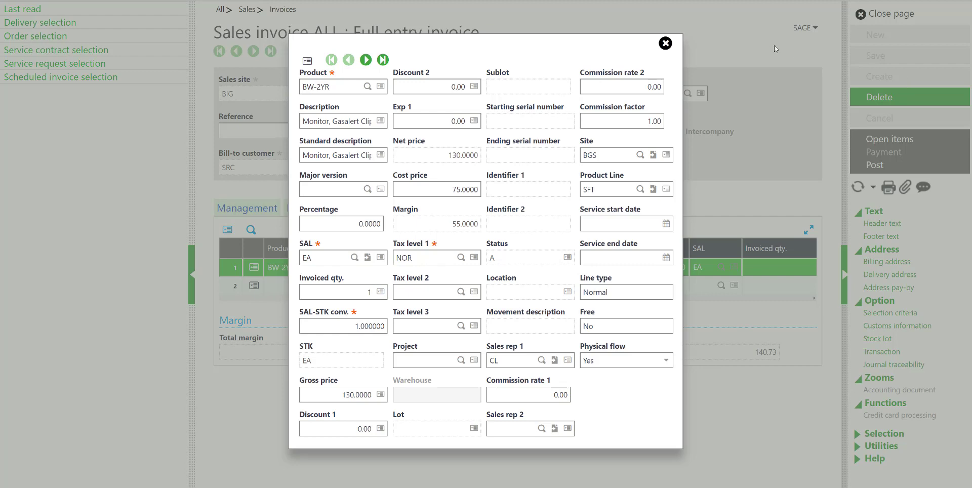
click(667, 45)
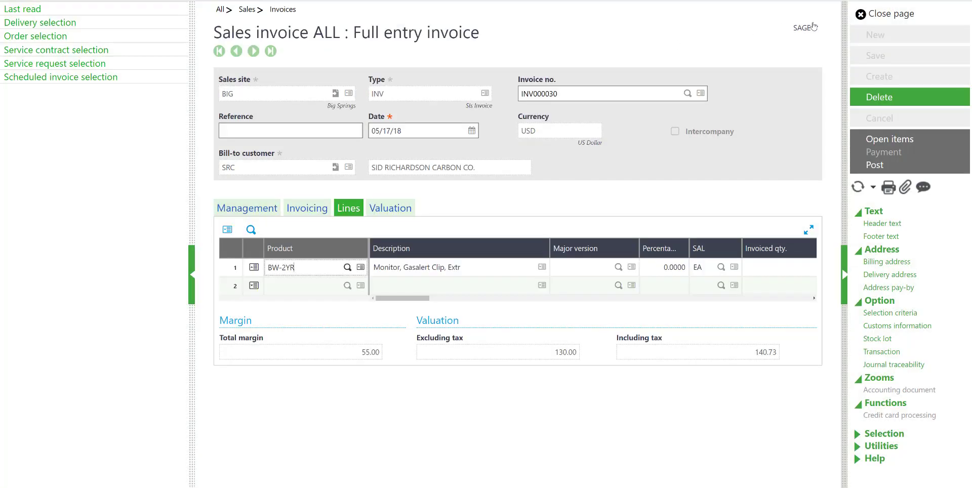
click(883, 15)
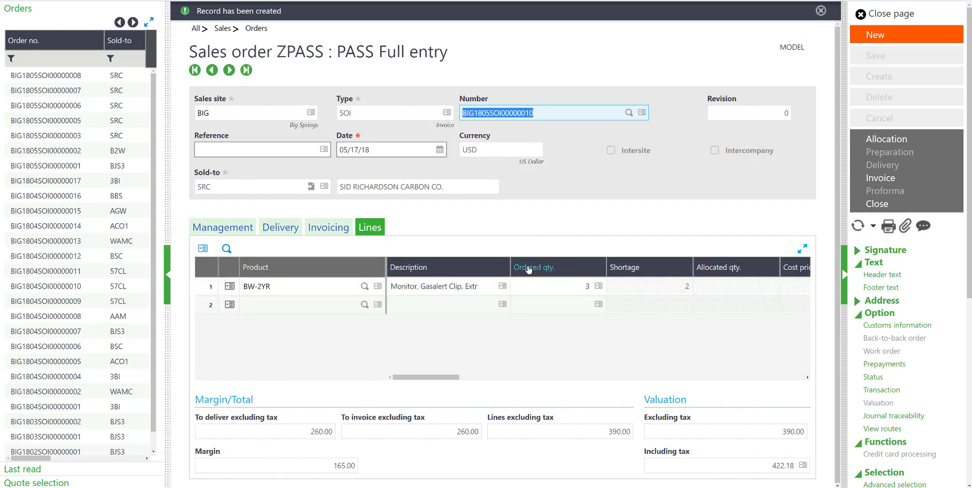
Step: Run a detailed allocation for the order's shortage, check the allocation log, and return to the order
click(894, 139)
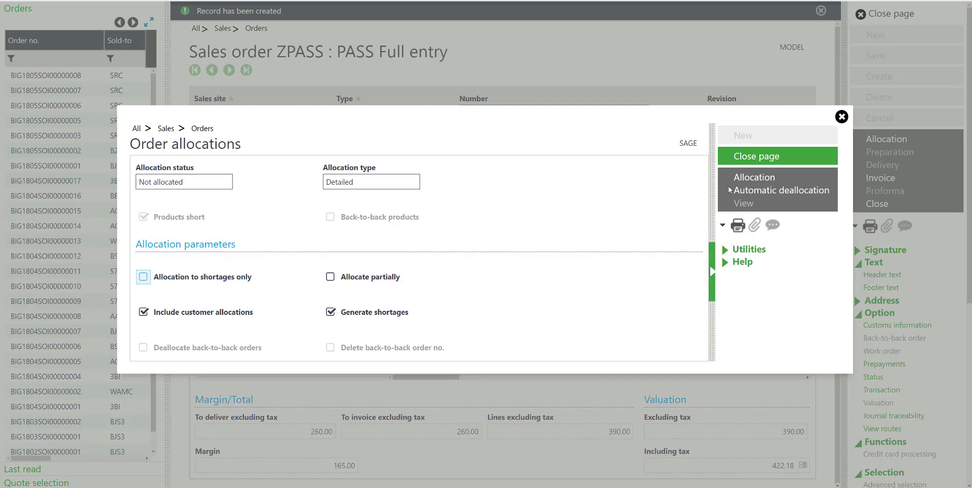
click(743, 181)
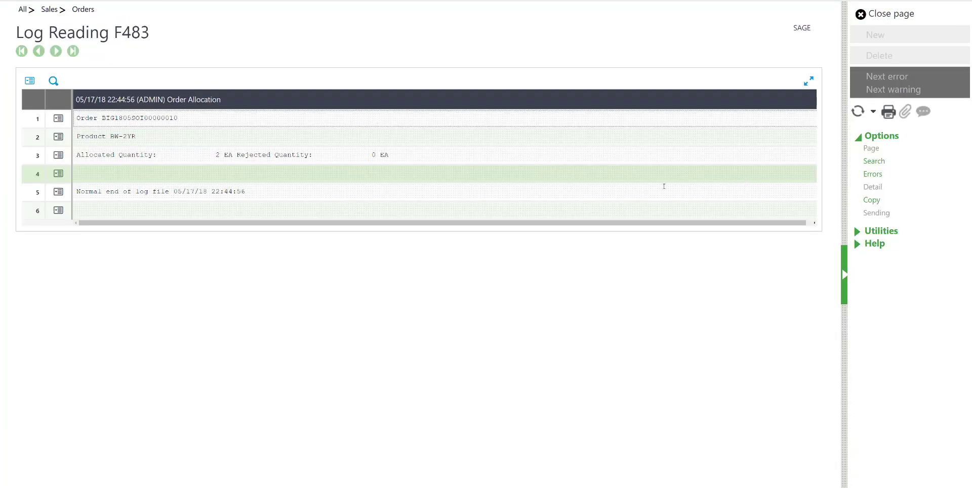
click(242, 149)
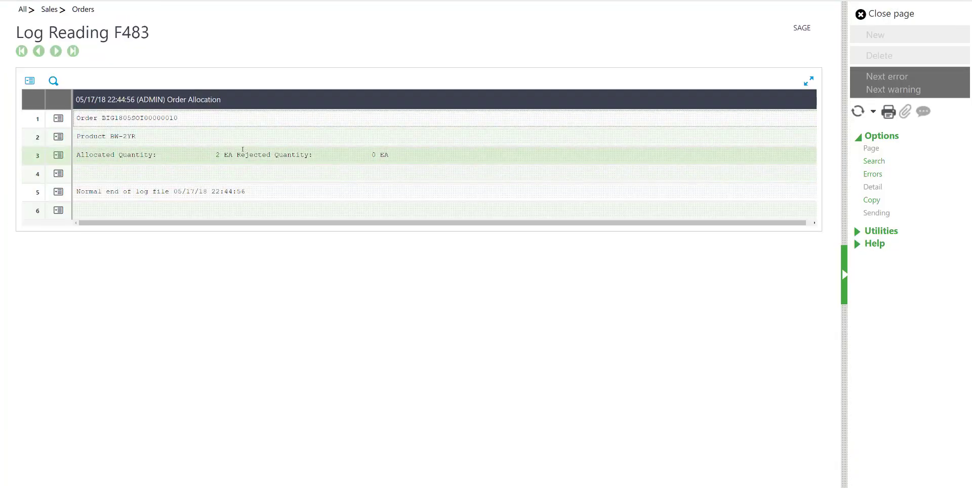
click(906, 13)
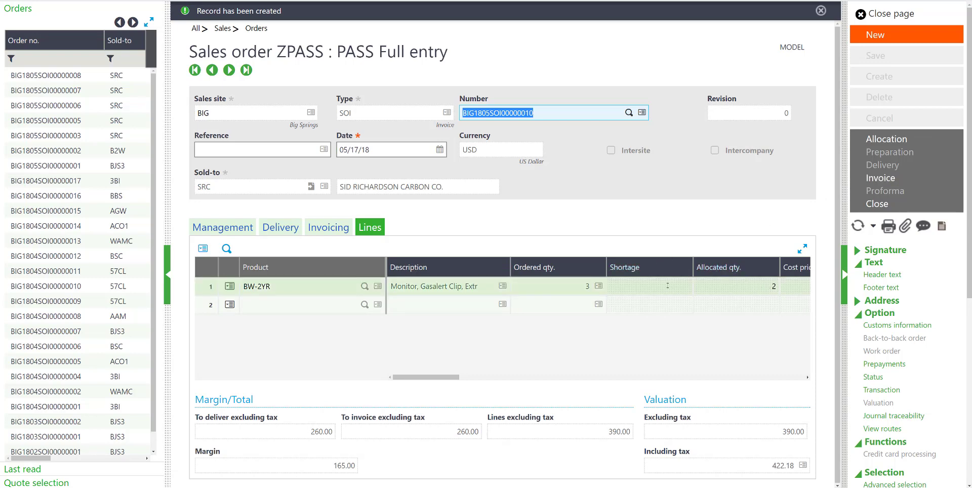
Step: Invoice the remaining BW-2YR quantity as an ALL Full entry invoice, inspect its line details, and go back to the order
click(887, 180)
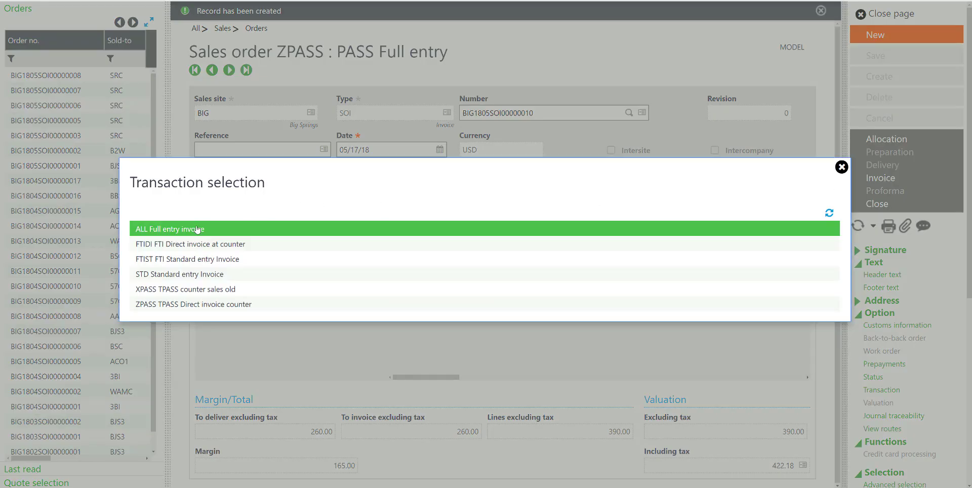
click(197, 229)
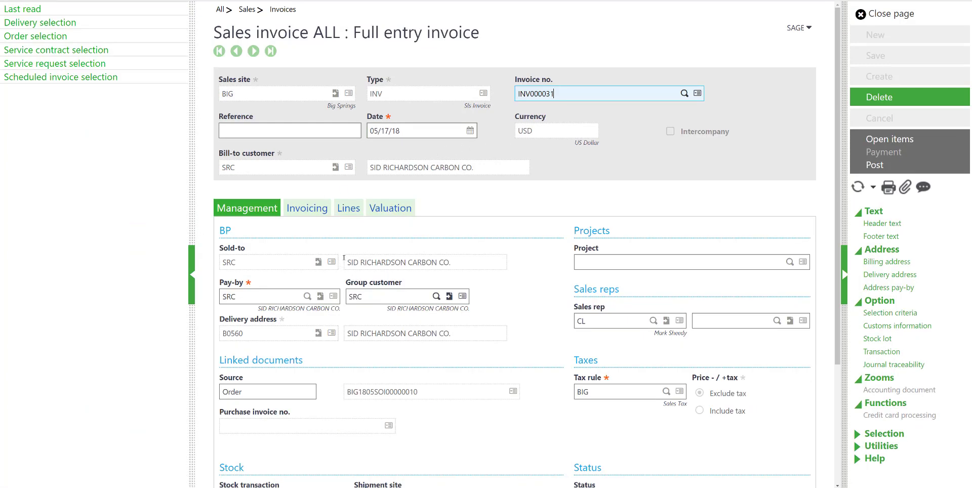
click(337, 215)
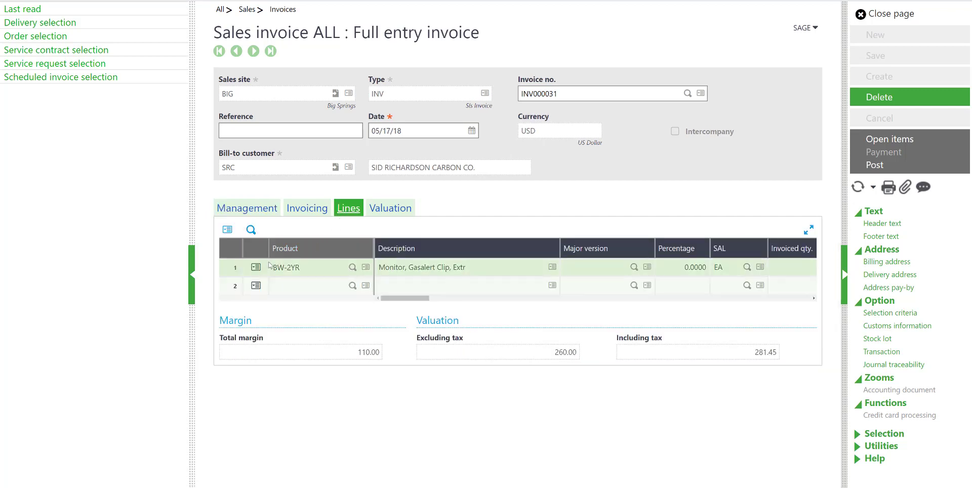
click(255, 267)
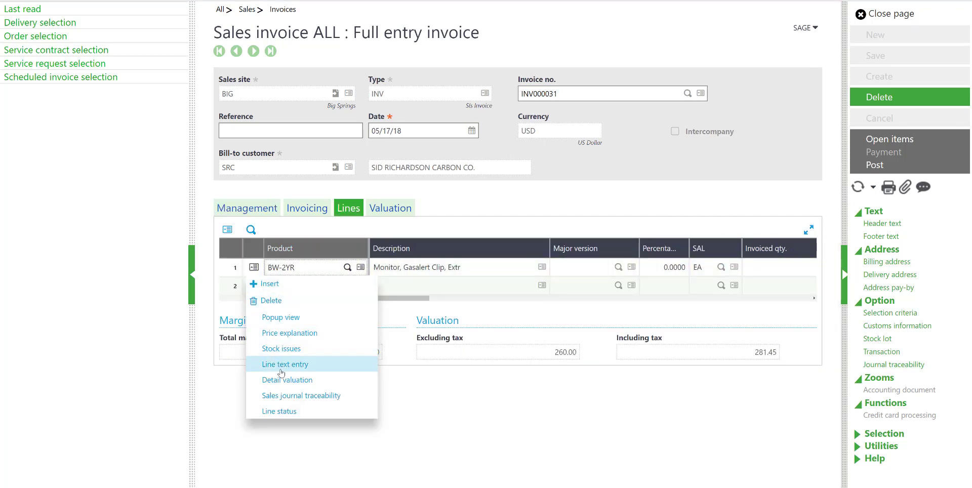
click(276, 317)
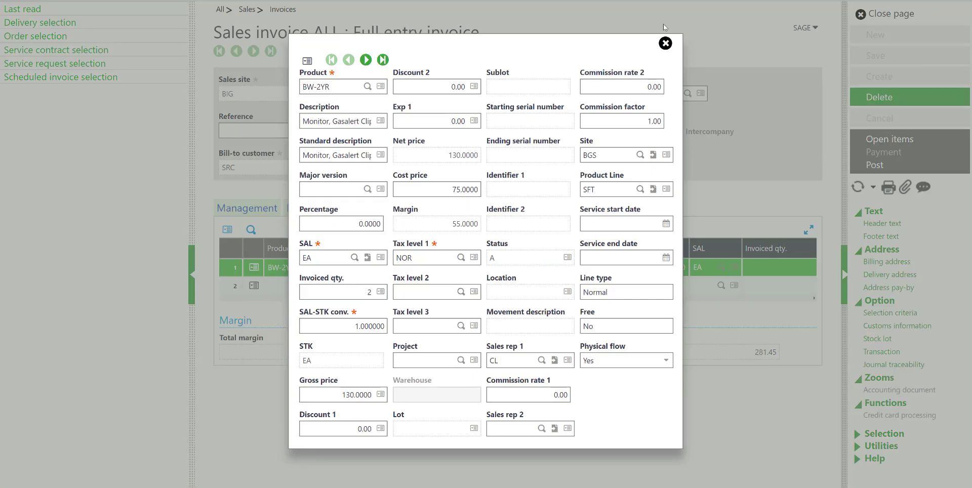
click(665, 43)
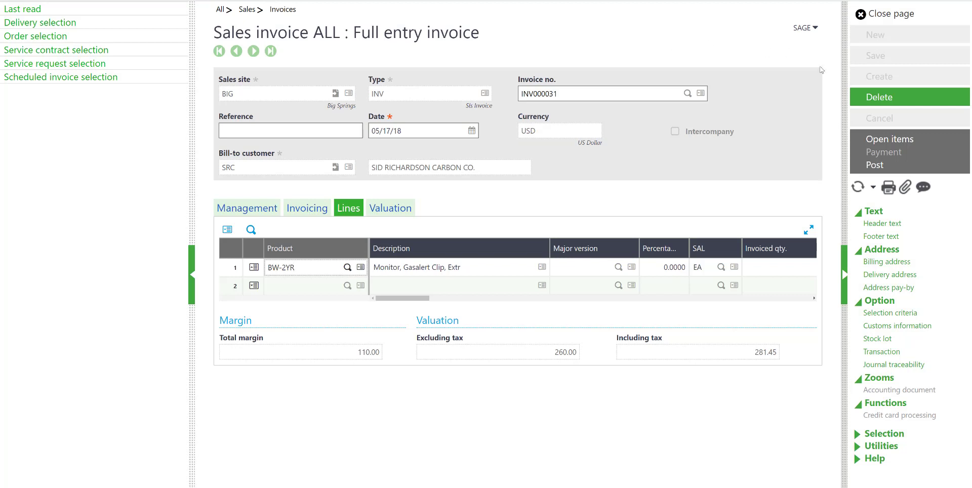
click(882, 17)
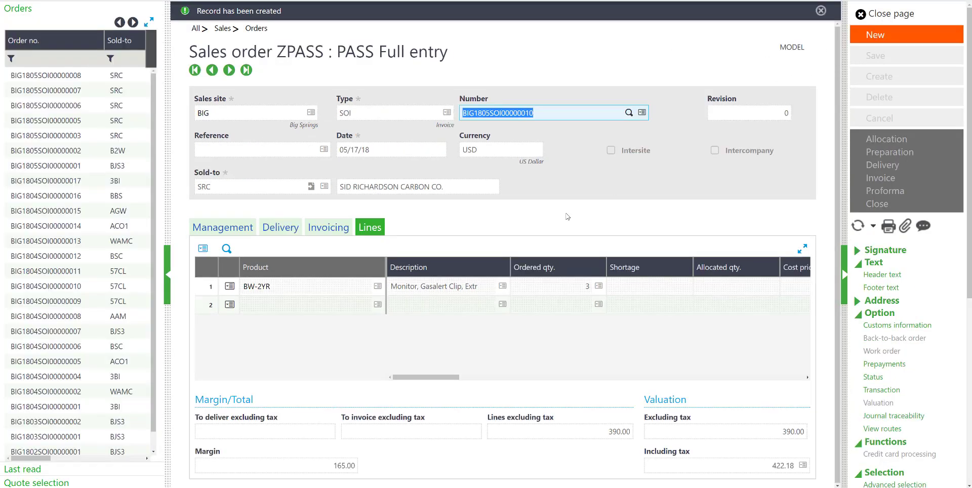